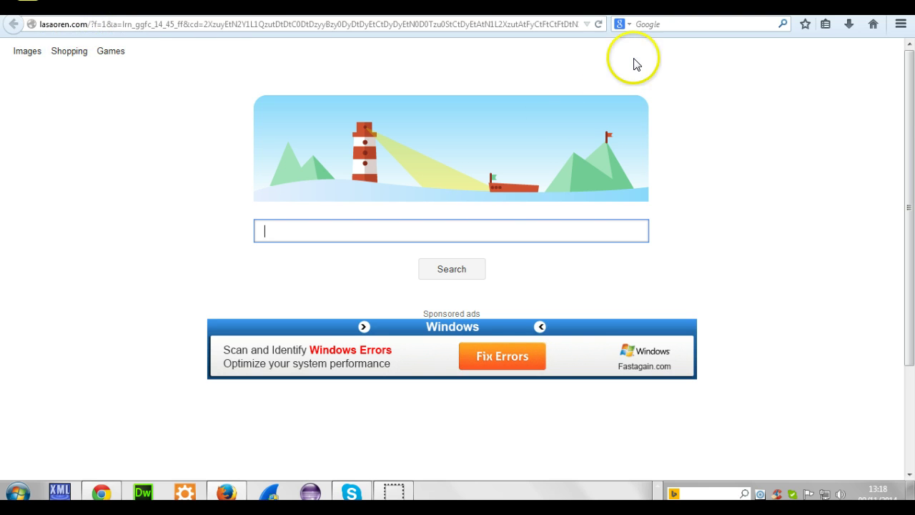
Step: Check the search engines installed in Firefox through the search engine manager and the search bar's engine list
{"action": "left_click", "coordinate": [631, 26]}
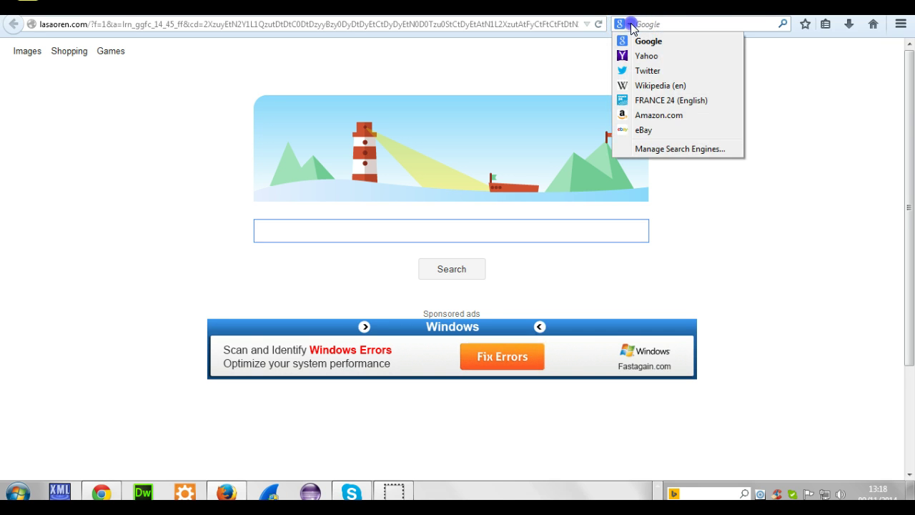
{"action": "left_click", "coordinate": [649, 152]}
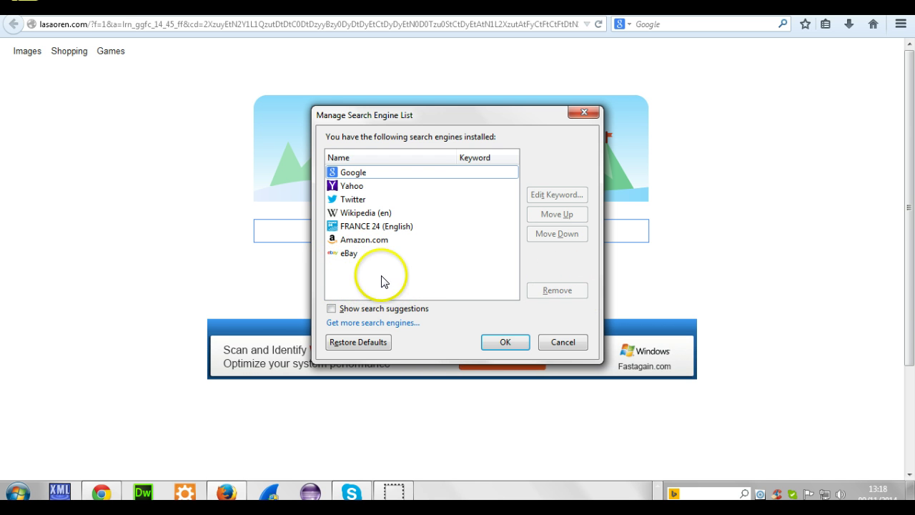
{"action": "left_click", "coordinate": [513, 340]}
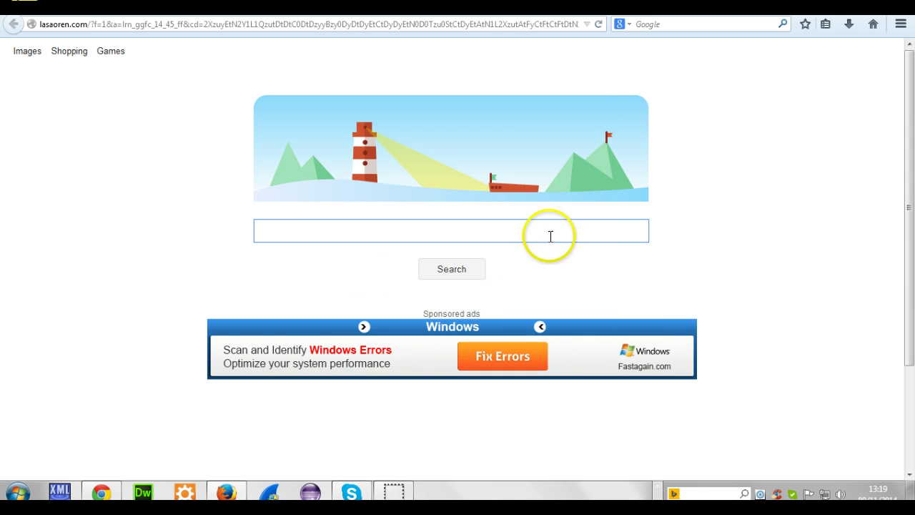
{"action": "key", "text": "super+d"}
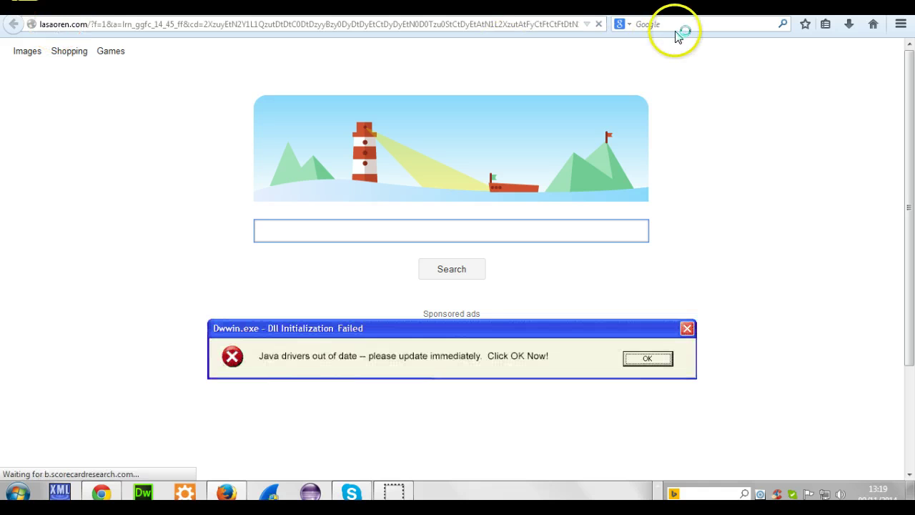
{"action": "left_click", "coordinate": [624, 25]}
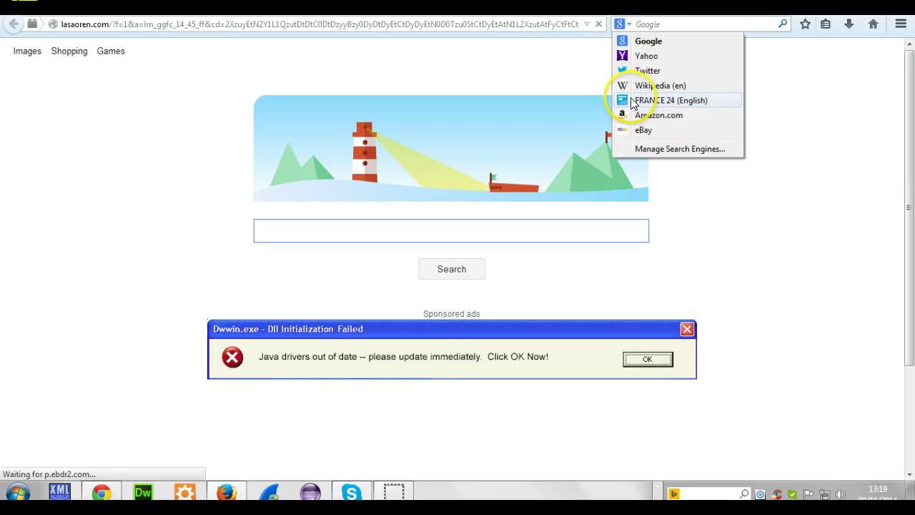
{"action": "left_click", "coordinate": [627, 25]}
{"action": "left_click", "coordinate": [629, 28]}
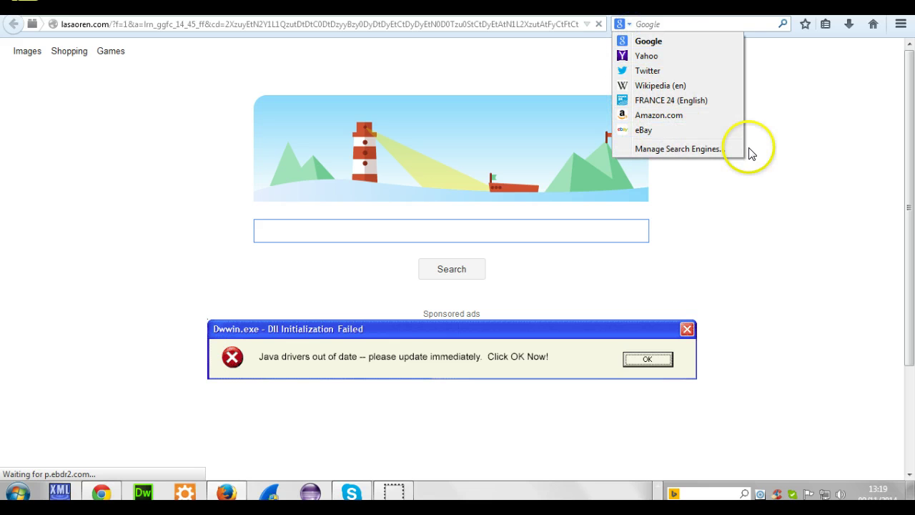
{"action": "left_click", "coordinate": [787, 144]}
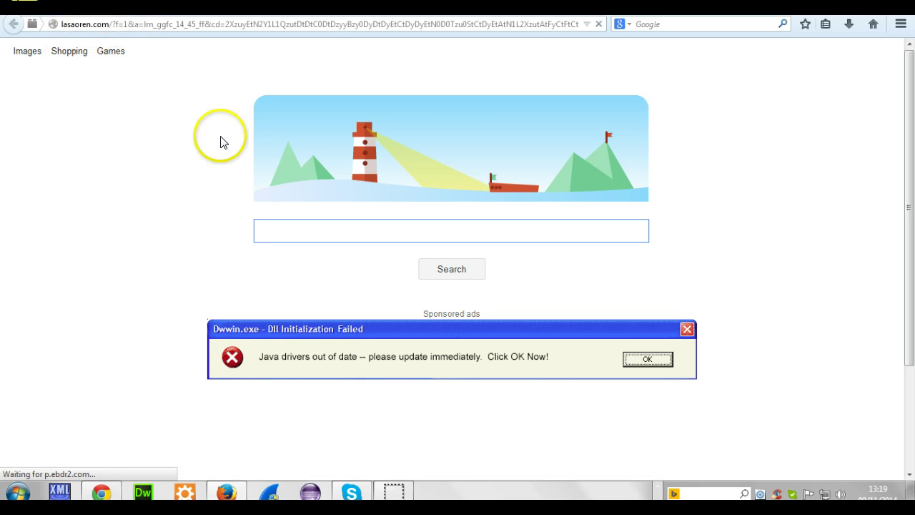
Step: Restore Firefox's home page to its default in the browser options, replacing the Lasaoren address
{"action": "left_click", "coordinate": [900, 26]}
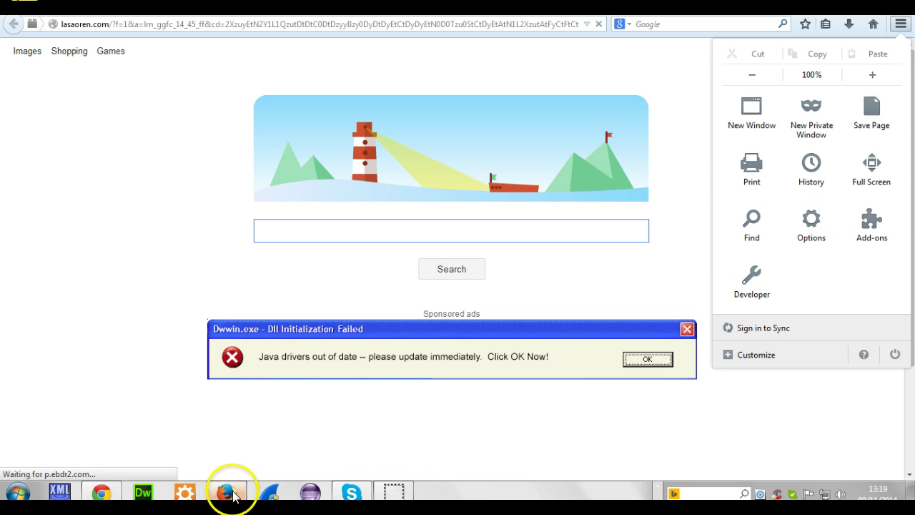
{"action": "mouse_move", "coordinate": [230, 497]}
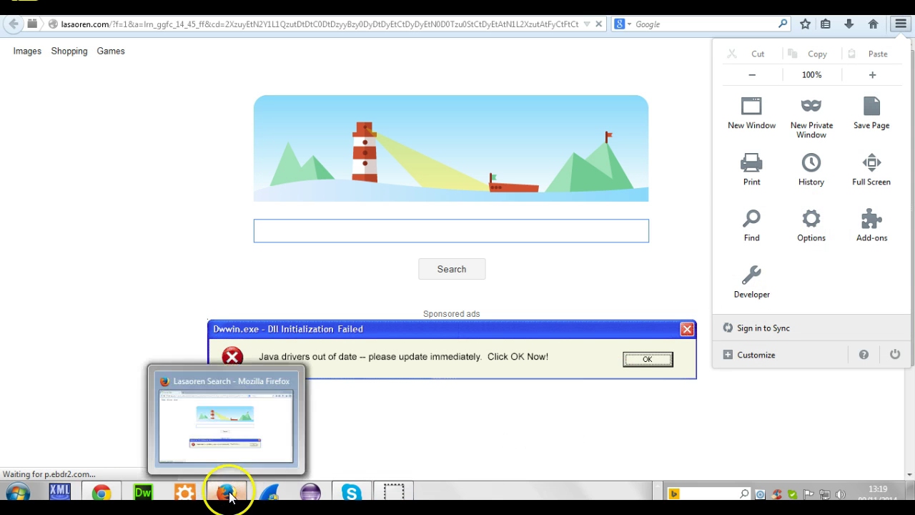
{"action": "left_click", "coordinate": [811, 228]}
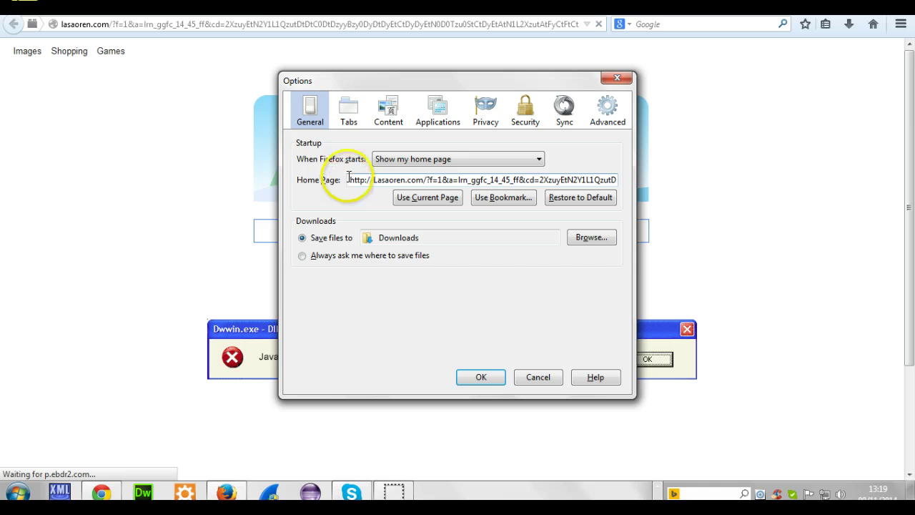
{"action": "left_click_drag", "start_coordinate": [350, 179], "coordinate": [372, 181]}
{"action": "left_click_drag", "start_coordinate": [431, 185], "coordinate": [547, 192]}
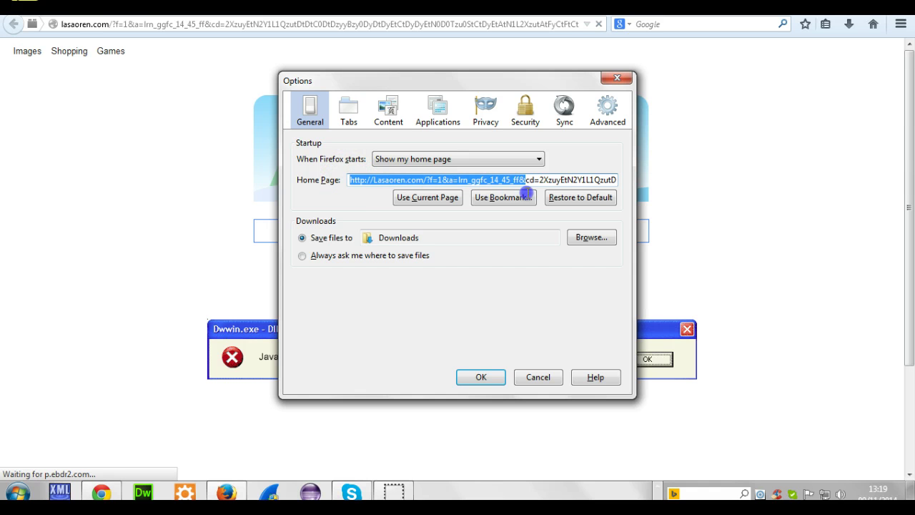
{"action": "left_click_drag", "start_coordinate": [607, 181], "coordinate": [613, 179]}
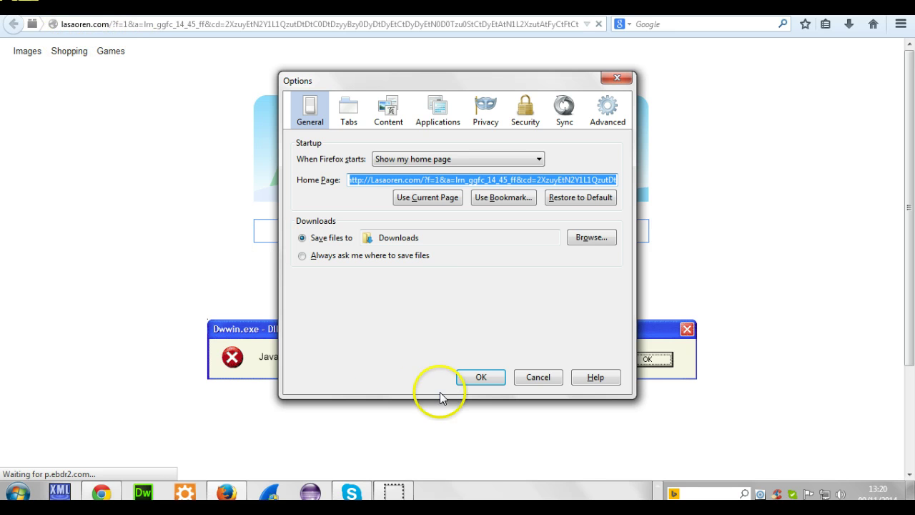
{"action": "left_click", "coordinate": [546, 178]}
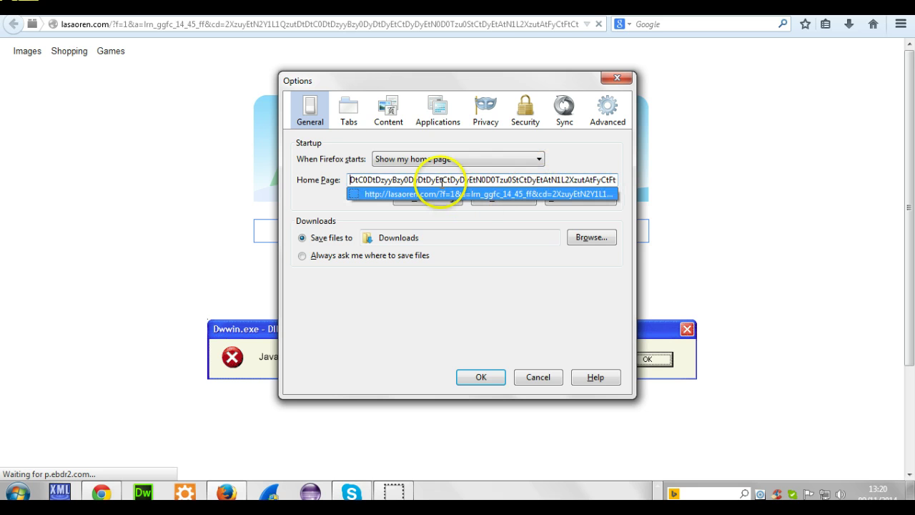
{"action": "left_click", "coordinate": [477, 185]}
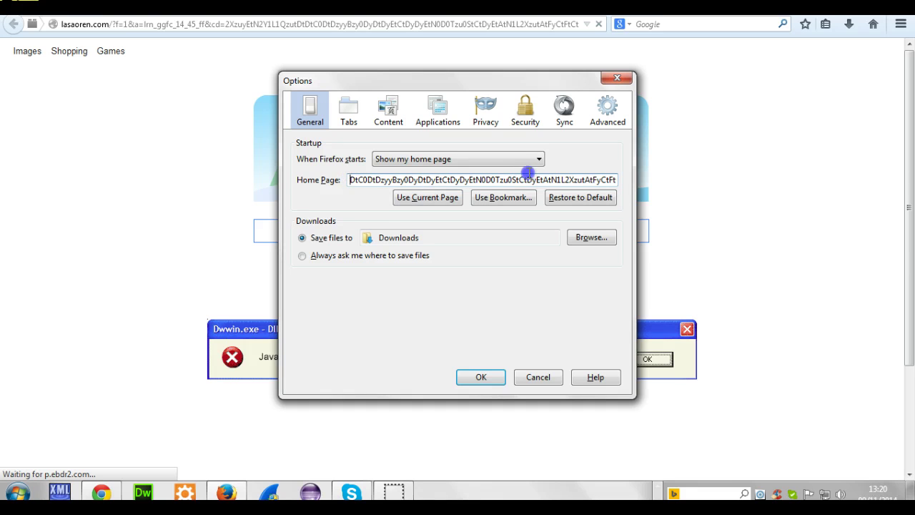
{"action": "left_click", "coordinate": [348, 181]}
{"action": "left_click", "coordinate": [584, 197]}
{"action": "left_click", "coordinate": [481, 377]}
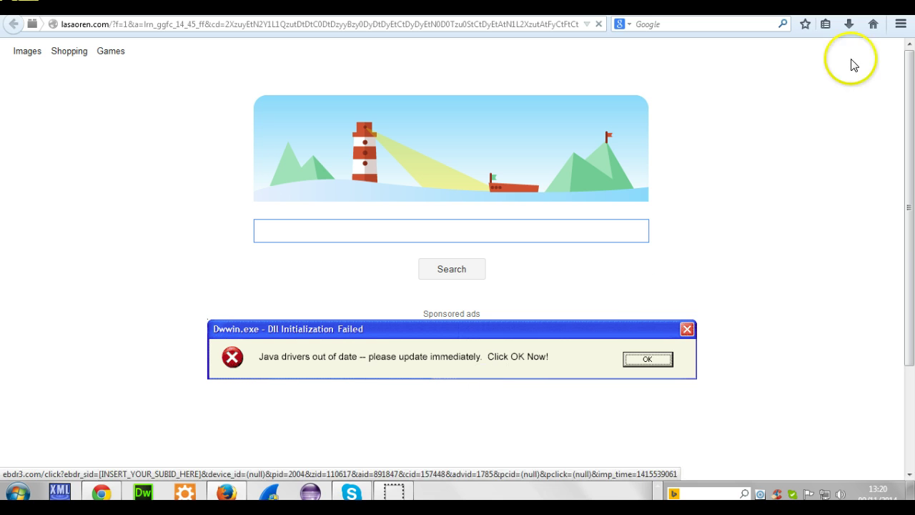
Step: Close Firefox and reopen it to check which start page loads
{"action": "key", "text": "super+d"}
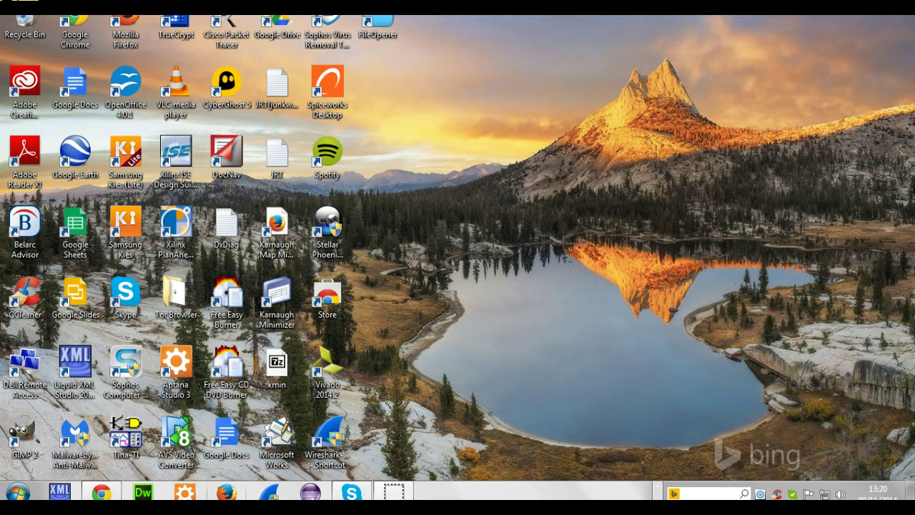
{"action": "left_click", "coordinate": [225, 500]}
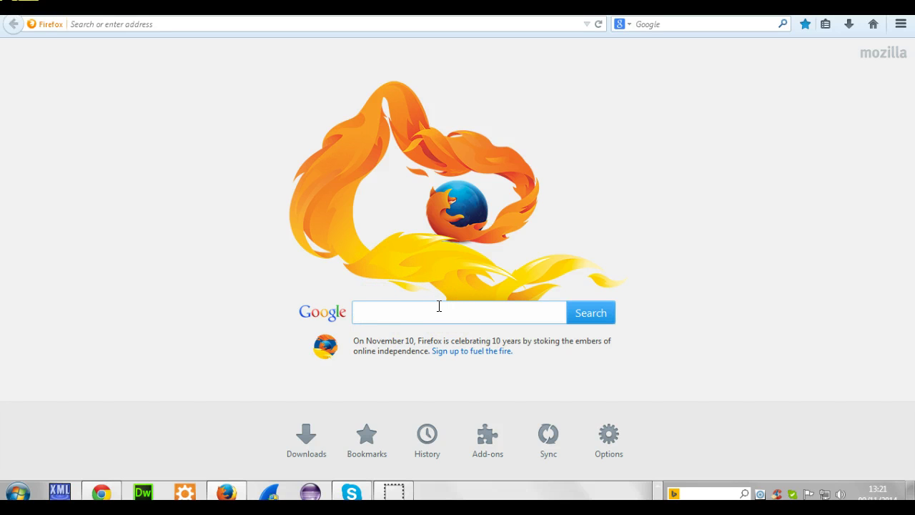
{"action": "left_click", "coordinate": [421, 318]}
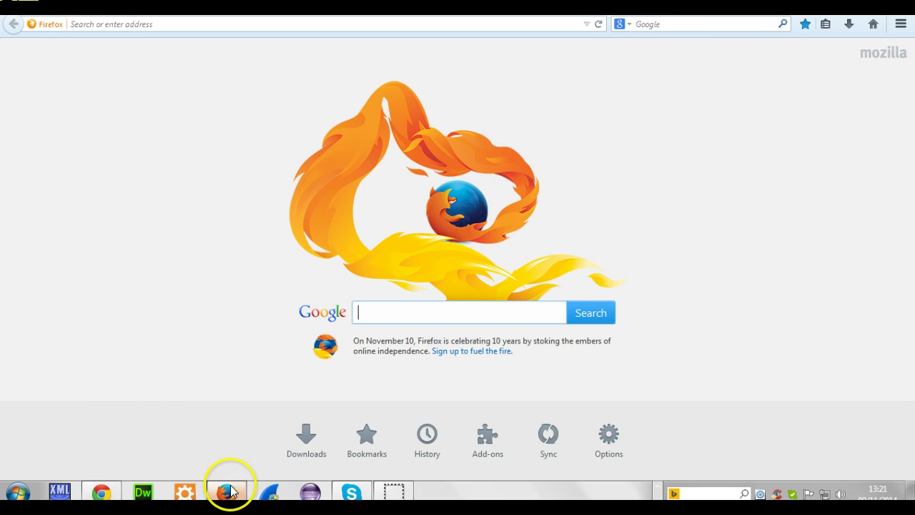
Step: Replace the Lasaoren home page with GOOGLE in the Windows Internet Options, apply it, and close the Control Panel
{"action": "left_click", "coordinate": [16, 496]}
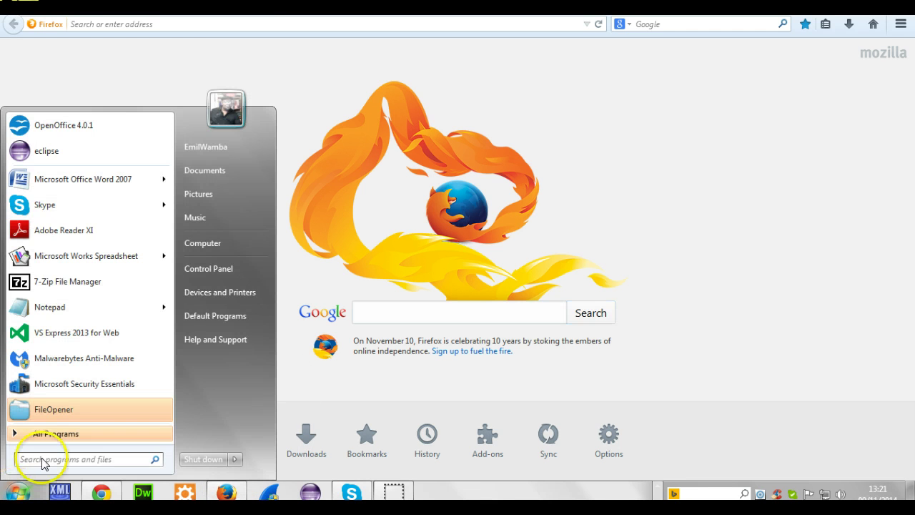
{"action": "left_click", "coordinate": [211, 268]}
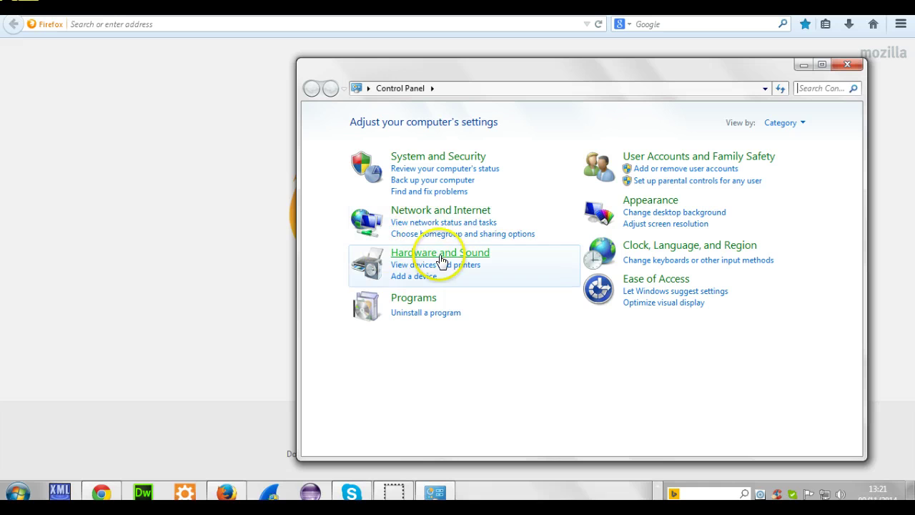
{"action": "left_click", "coordinate": [456, 212]}
{"action": "left_click", "coordinate": [491, 198]}
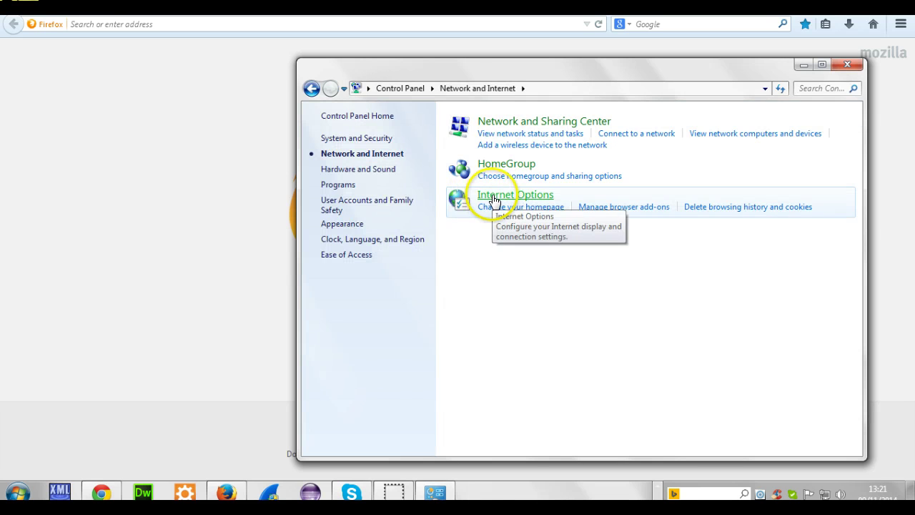
{"action": "left_click", "coordinate": [493, 200]}
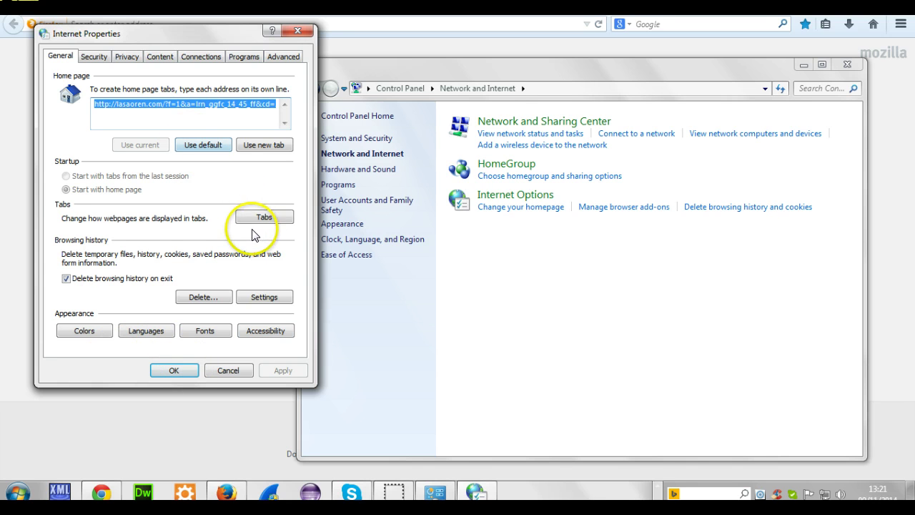
{"action": "key", "text": "Delete"}
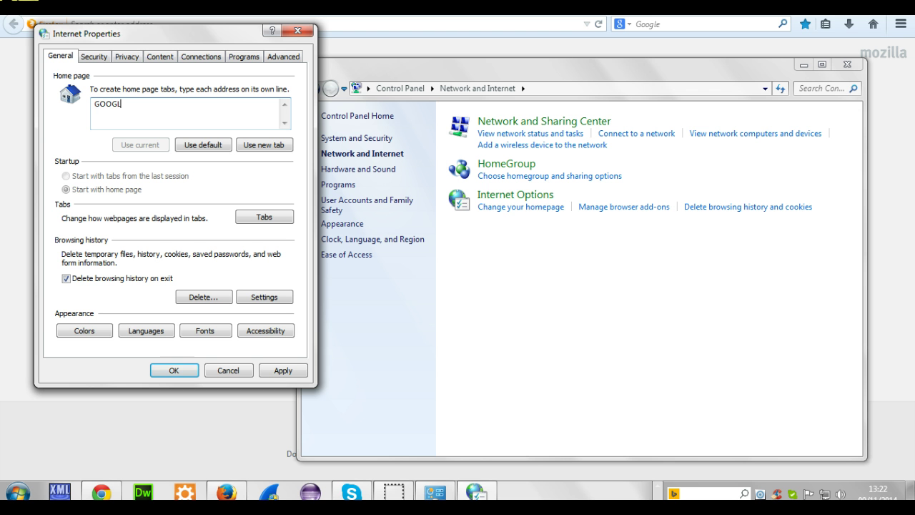
{"action": "left_click", "coordinate": [283, 370]}
{"action": "left_click", "coordinate": [175, 370]}
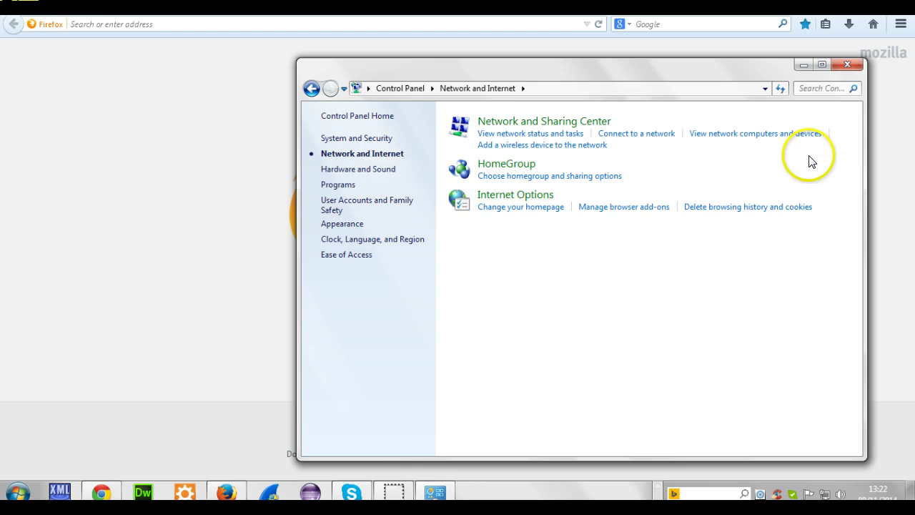
{"action": "left_click", "coordinate": [847, 64]}
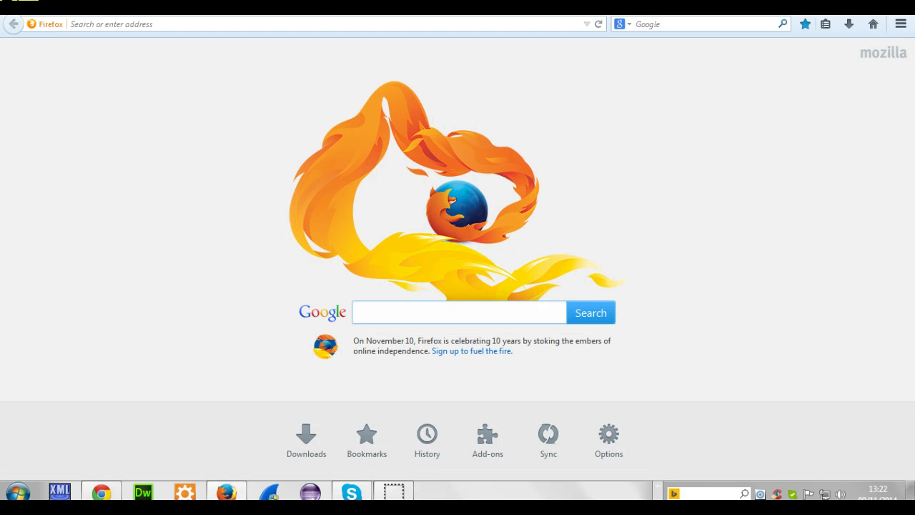
Step: Restart Firefox and check its start page and the list of installed search engines
{"action": "left_click", "coordinate": [899, 6]}
{"action": "left_click", "coordinate": [224, 493]}
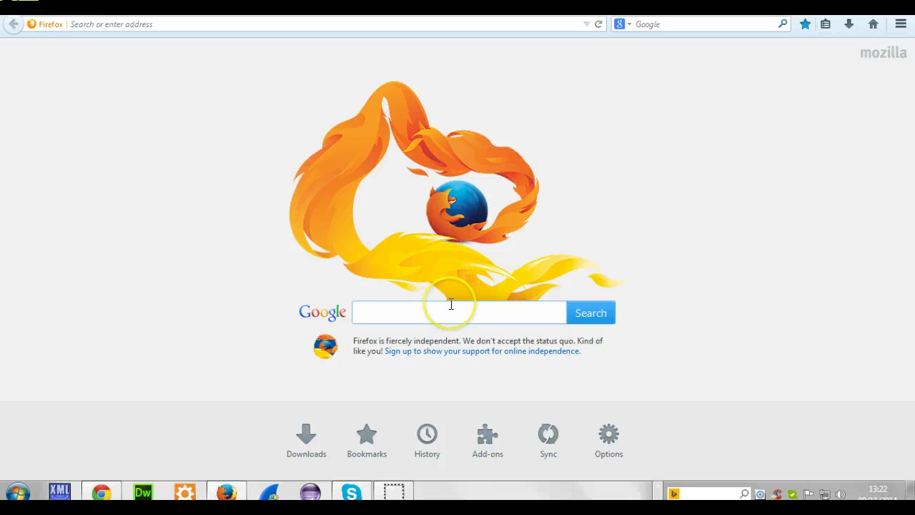
{"action": "left_click", "coordinate": [628, 27]}
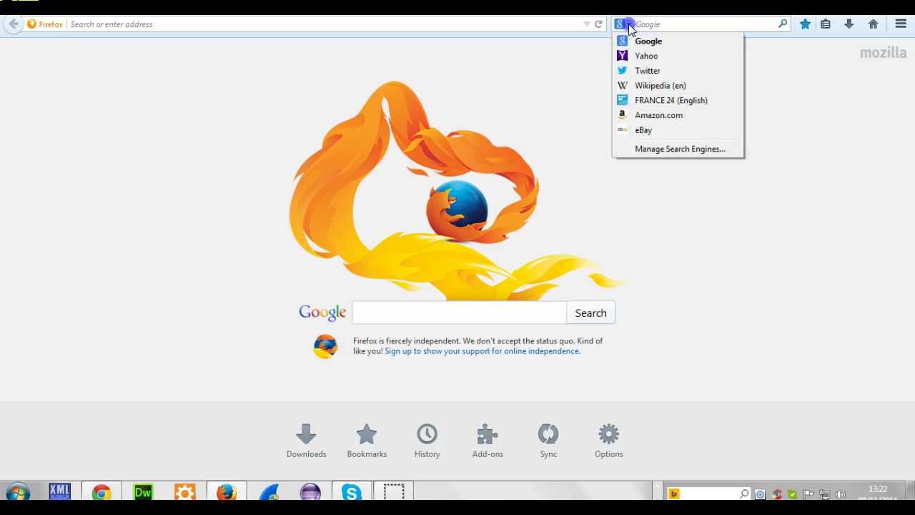
{"action": "left_click", "coordinate": [668, 149]}
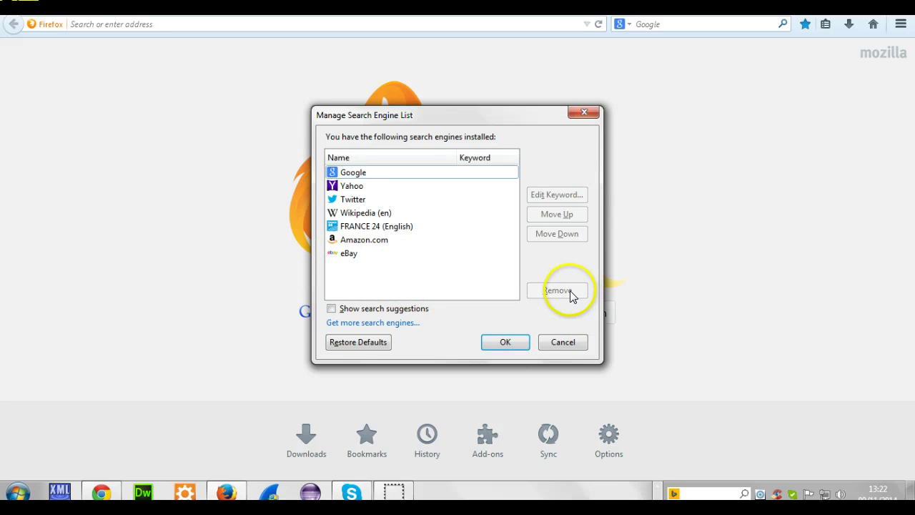
{"action": "left_click", "coordinate": [591, 110]}
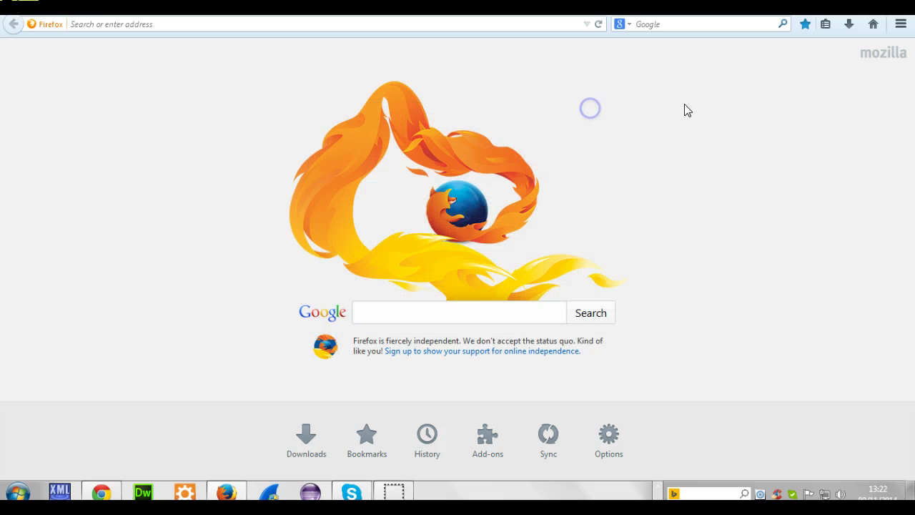
Step: Check the home page setting in Firefox's options and return to the desktop
{"action": "left_click", "coordinate": [905, 27]}
{"action": "left_click", "coordinate": [821, 235]}
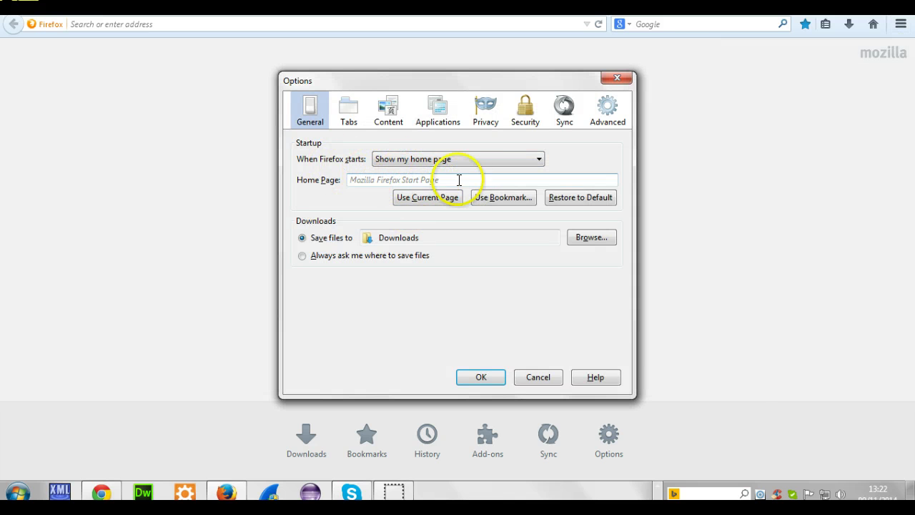
{"action": "left_click", "coordinate": [482, 374]}
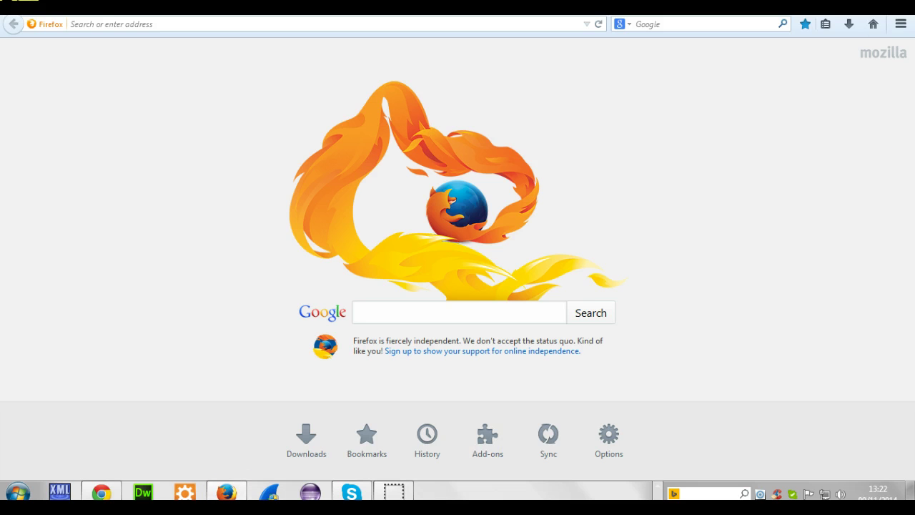
{"action": "key", "text": "super+d"}
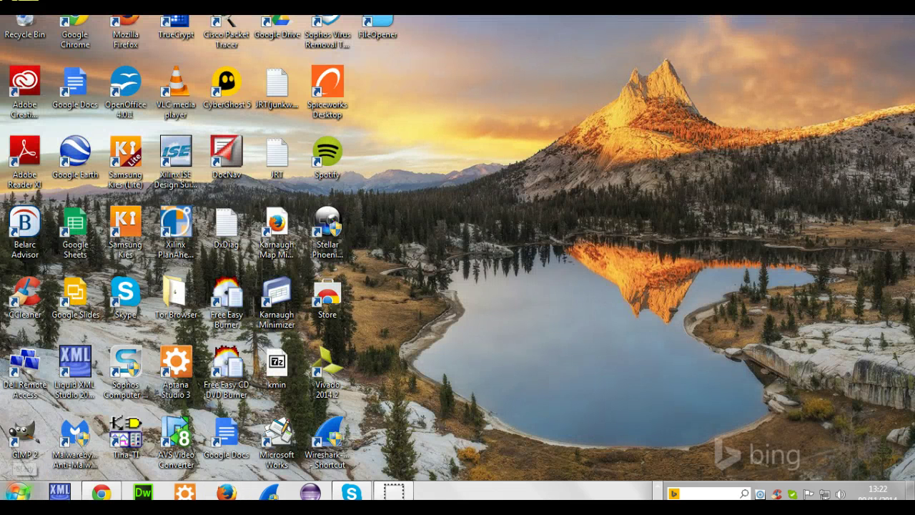
Step: Check the home page address in the Windows Internet Options, then close the Internet Properties and Control Panel windows
{"action": "left_click", "coordinate": [17, 492]}
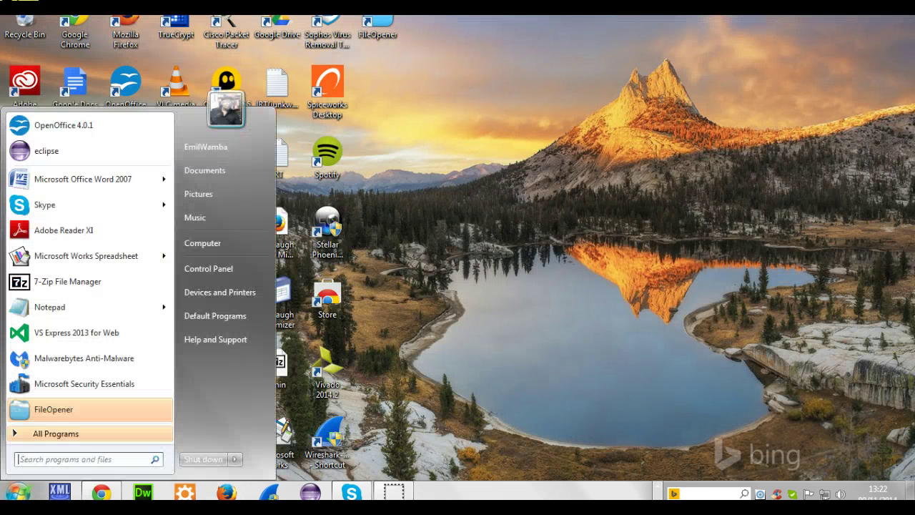
{"action": "left_click", "coordinate": [219, 269]}
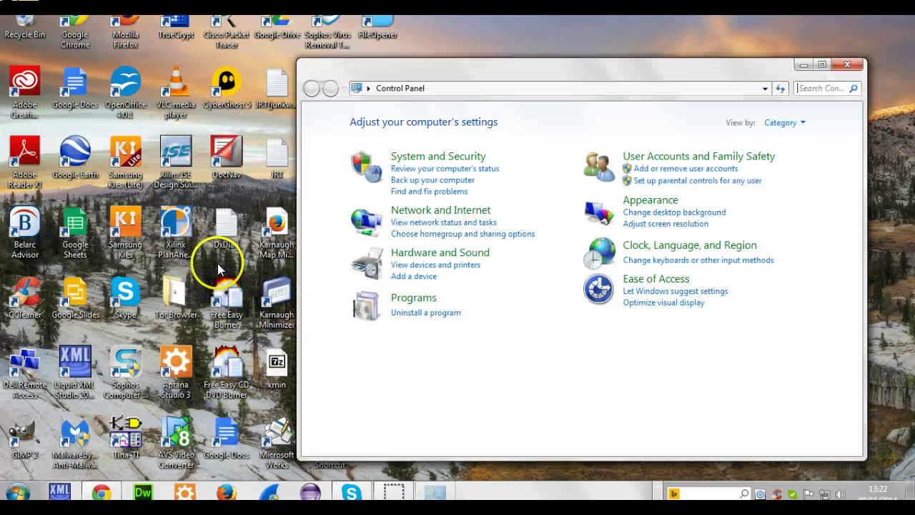
{"action": "left_click", "coordinate": [453, 212]}
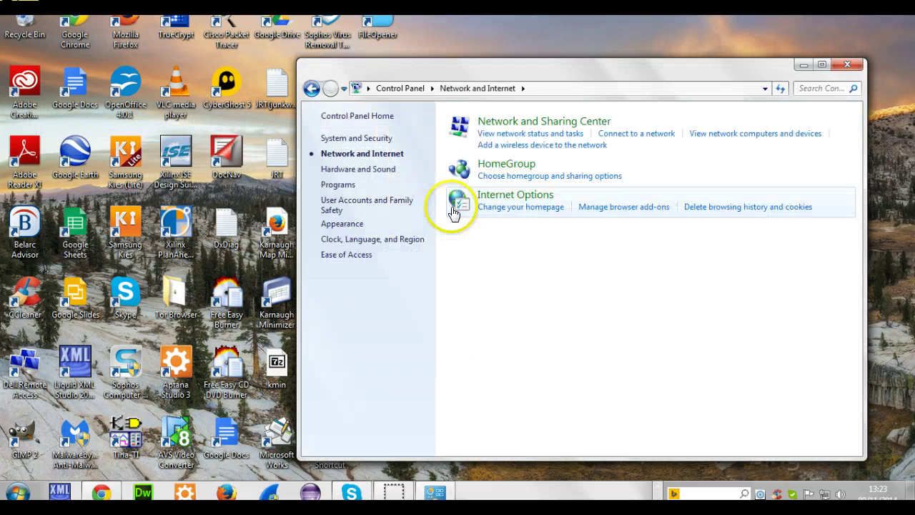
{"action": "left_click", "coordinate": [521, 195]}
{"action": "left_click", "coordinate": [157, 141]}
{"action": "double_click", "coordinate": [167, 143]}
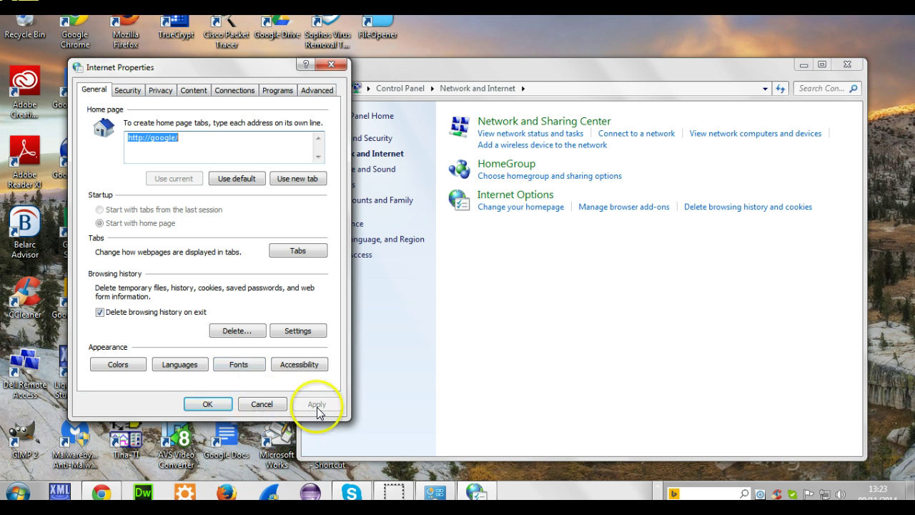
{"action": "left_click", "coordinate": [331, 65]}
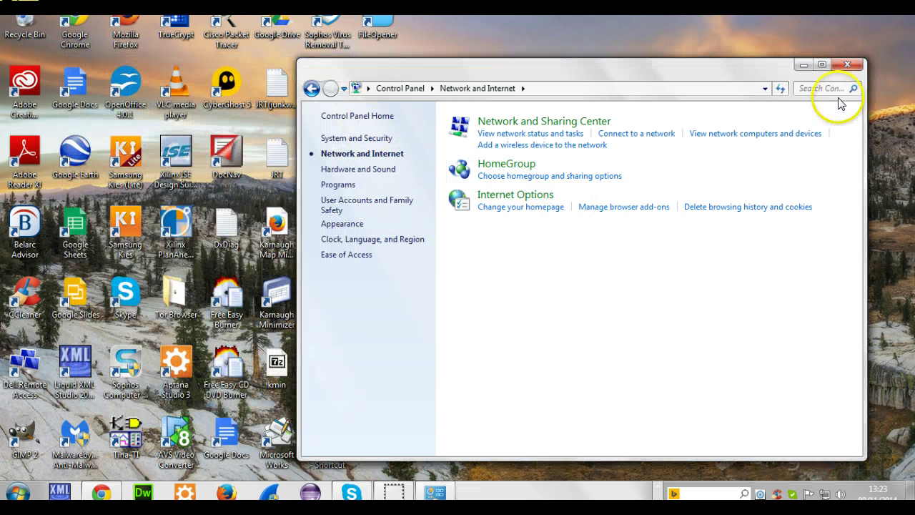
{"action": "left_click", "coordinate": [847, 65]}
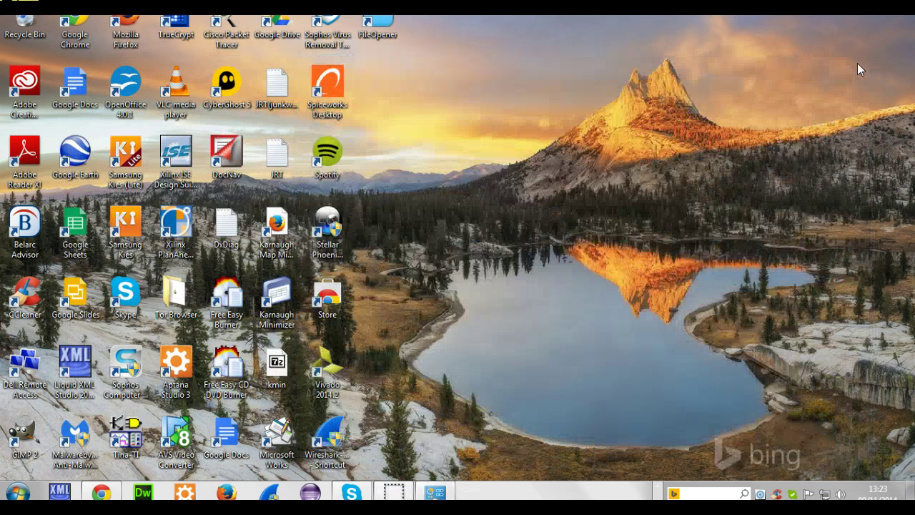